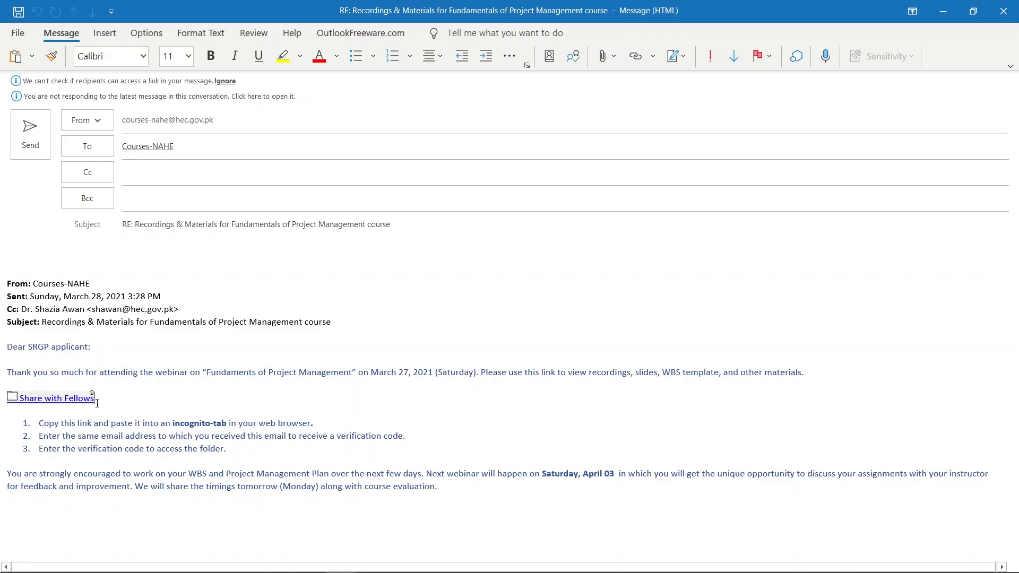
Step: Follow the email's Share with Fellows link and bring Chrome forward showing the SharePoint folder
{"action": "left_click", "coordinate": [70, 405], "text": "ctrl"}
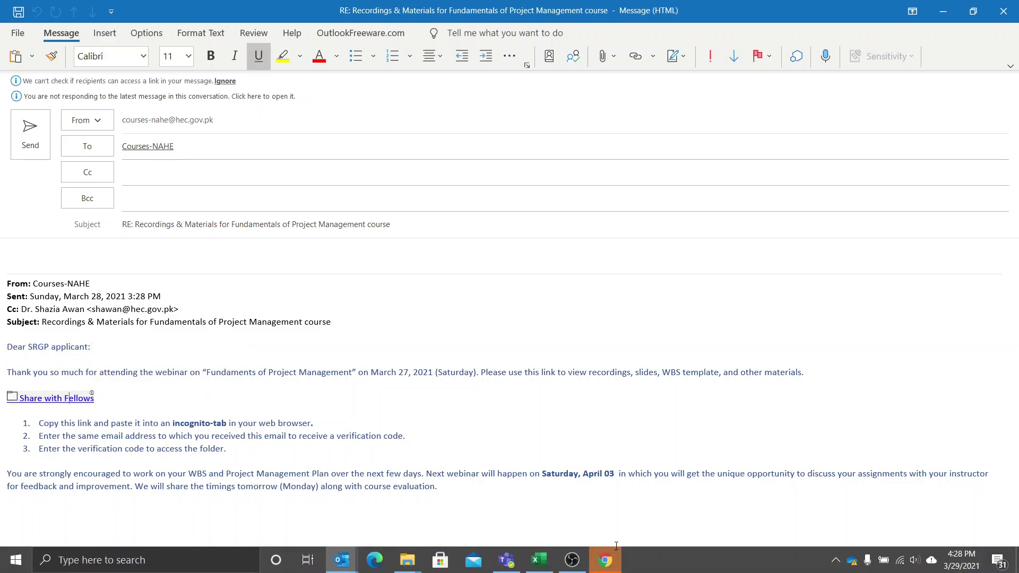
{"action": "left_click", "coordinate": [617, 564]}
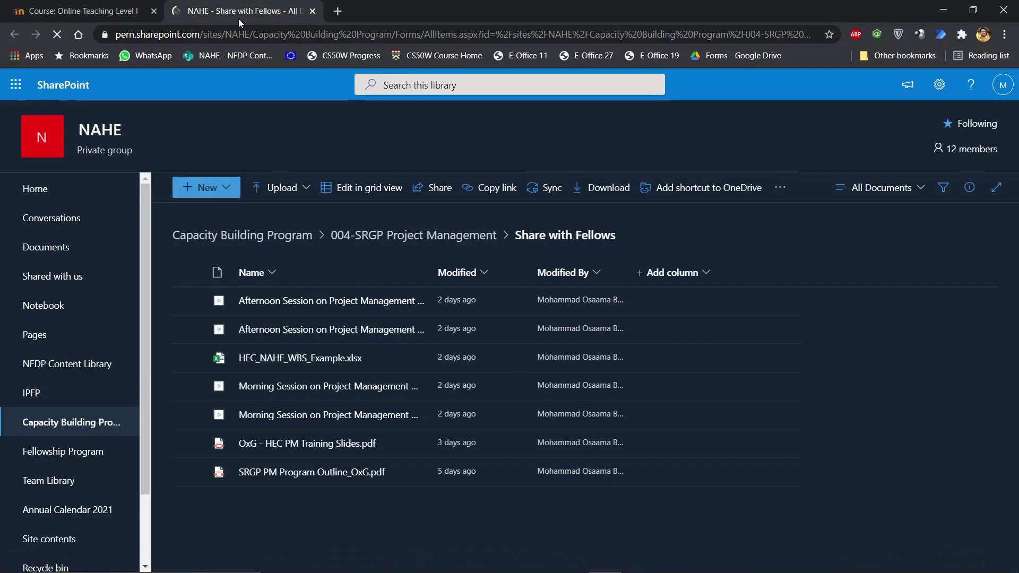
Step: Copy the SharePoint folder address and load it in a new incognito window
{"action": "left_click", "coordinate": [227, 32]}
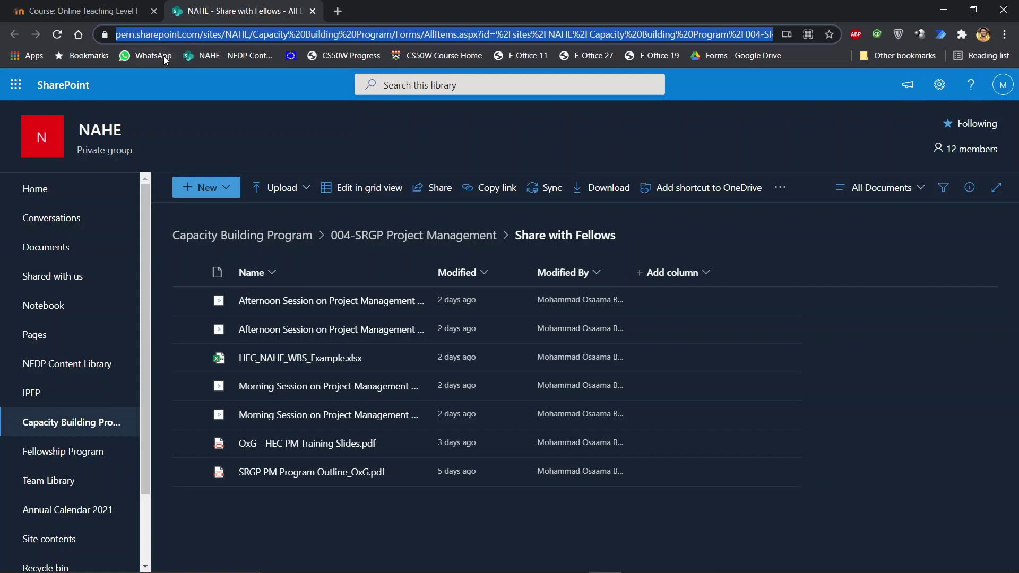
{"action": "left_click", "coordinate": [219, 36]}
{"action": "key", "text": "ctrl+a"}
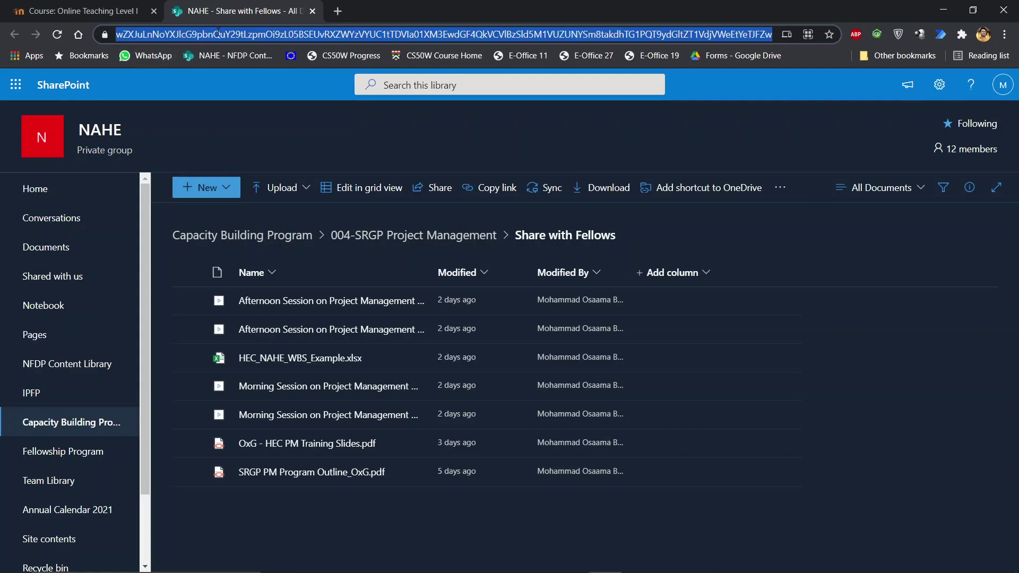
{"action": "key", "text": "ctrl+shift+n"}
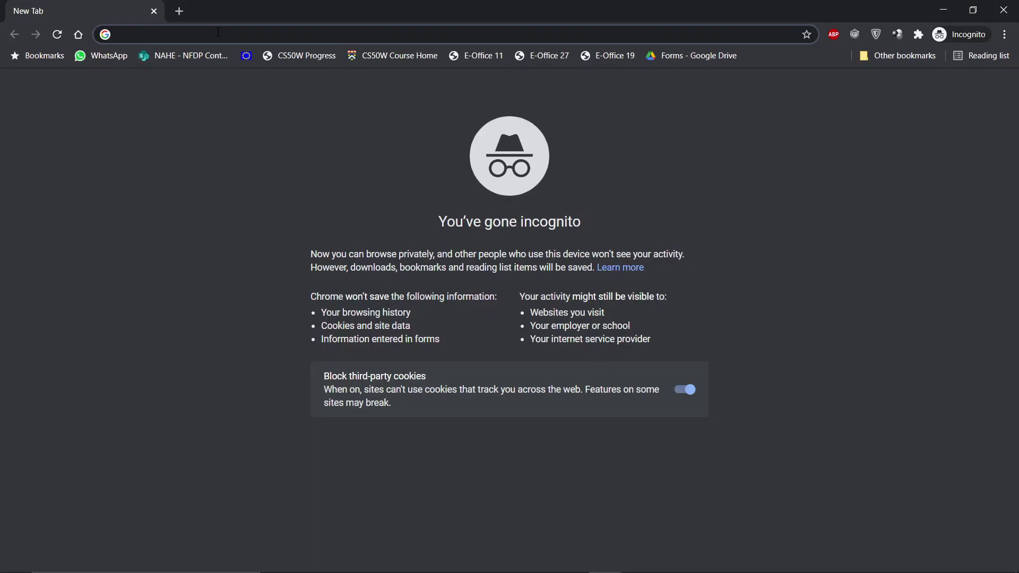
{"action": "key", "text": "ctrl+v"}
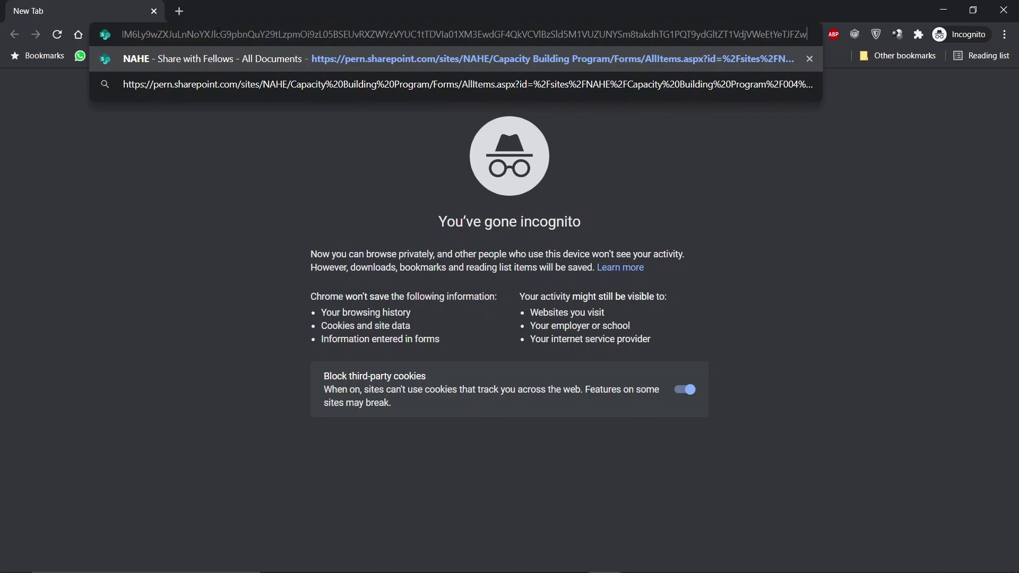
{"action": "key", "text": "Return"}
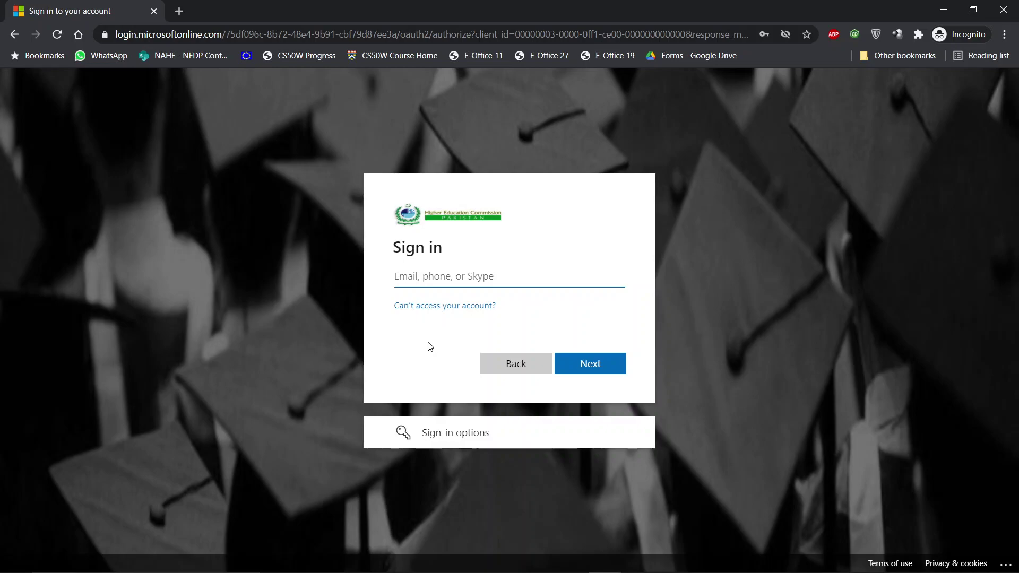
{"action": "key", "text": "alt+Tab"}
Step: Copy the Share with Fellows hyperlink address from the Outlook email and return to the incognito window
{"action": "key", "text": "alt+Tab"}
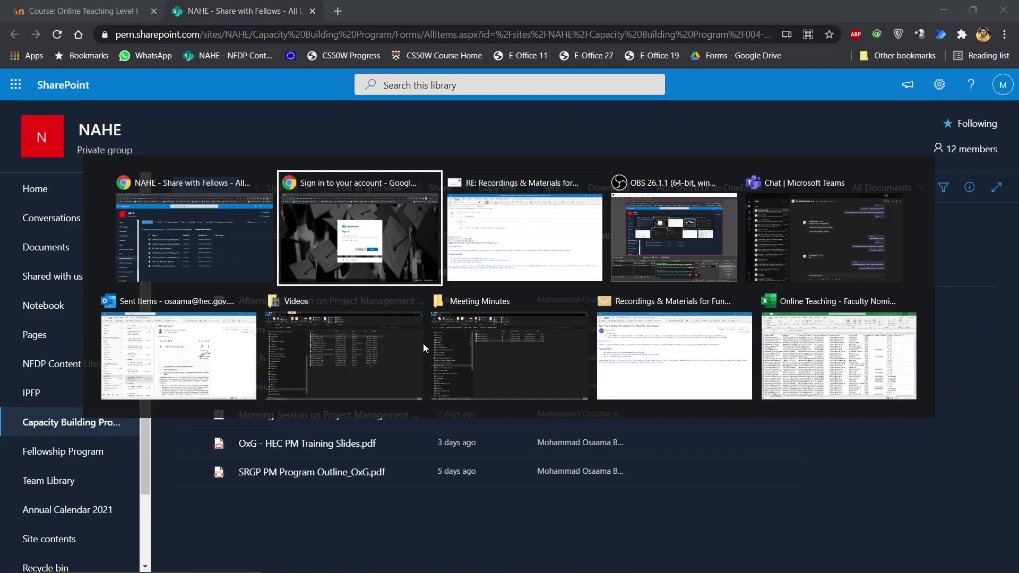
{"action": "key", "text": "alt+Tab"}
{"action": "key", "text": "alt+Tab"}
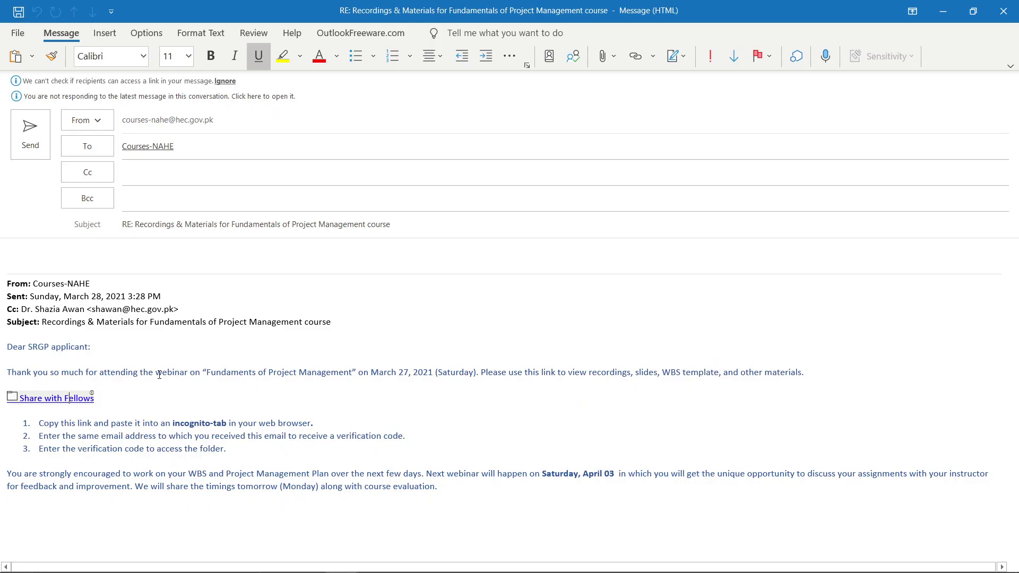
{"action": "left_click", "coordinate": [69, 398]}
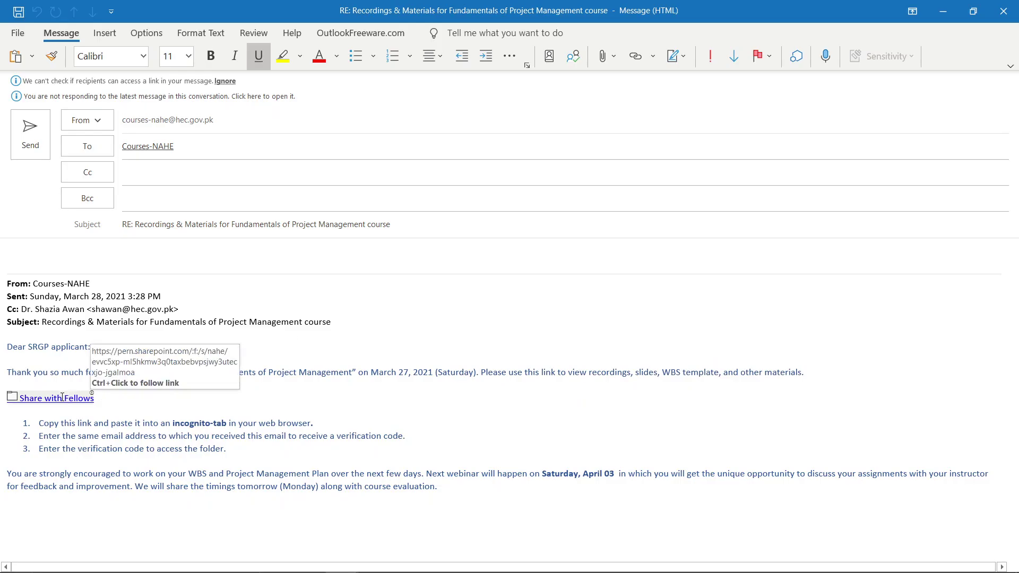
{"action": "right_click", "coordinate": [62, 398]}
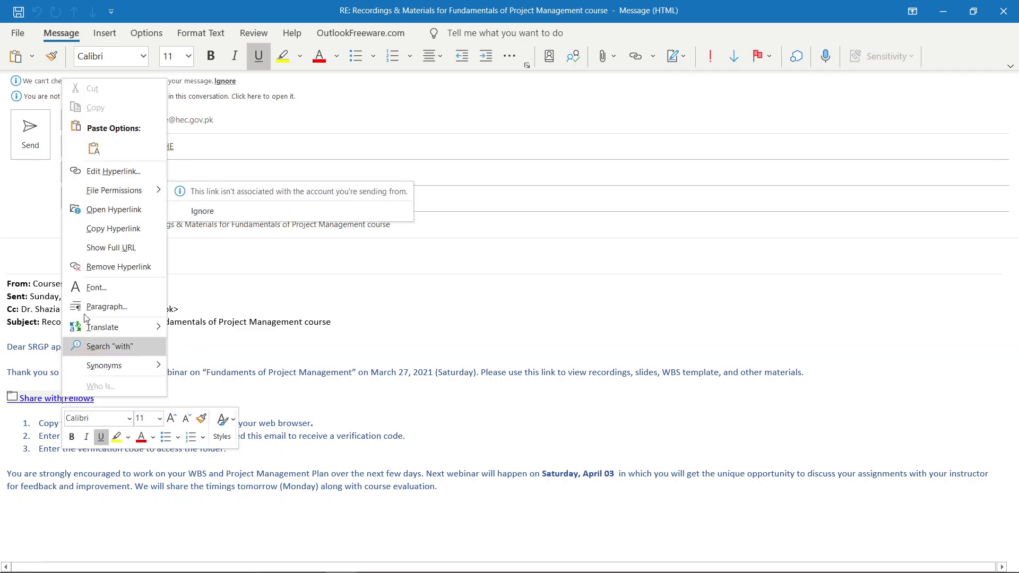
{"action": "left_click", "coordinate": [110, 228]}
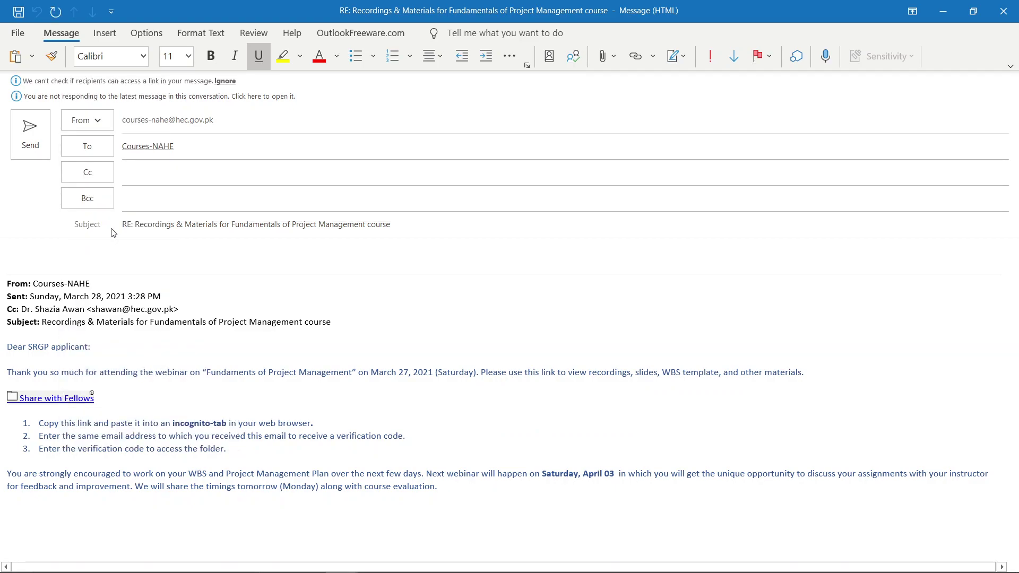
{"action": "key", "text": "alt+Tab"}
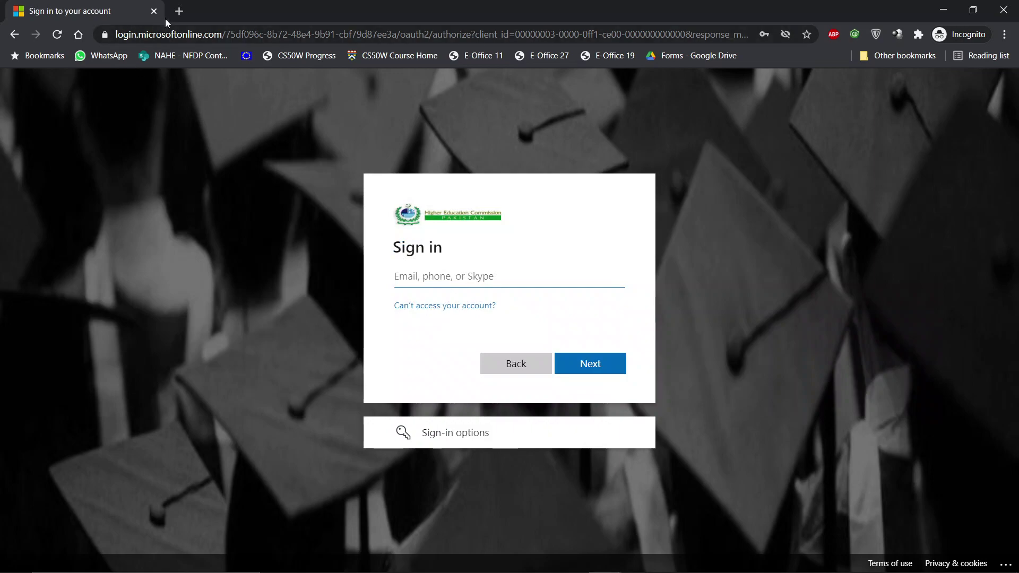
Step: Open the pasted share link and submit the shared-to email address for verification
{"action": "left_click", "coordinate": [157, 39]}
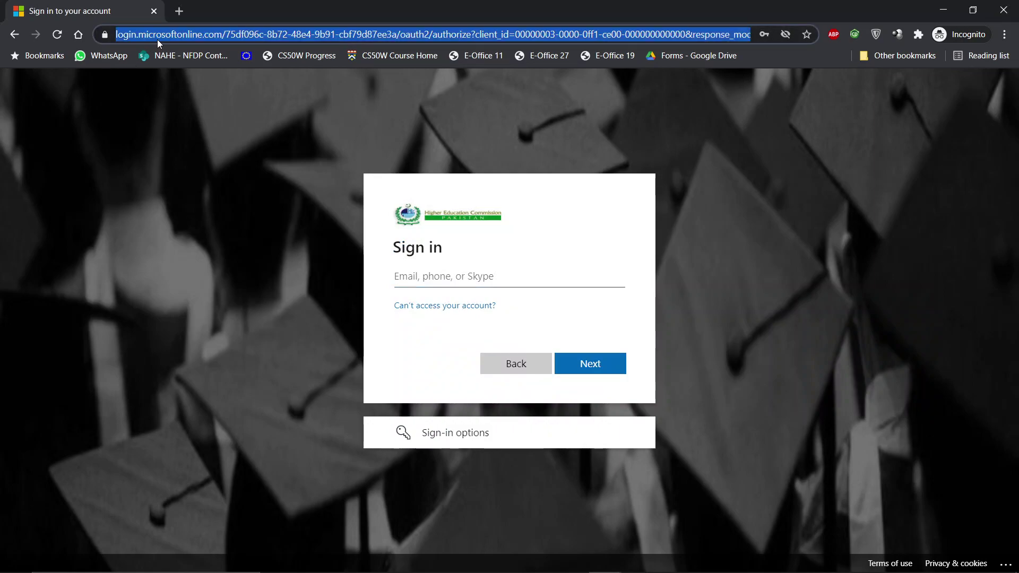
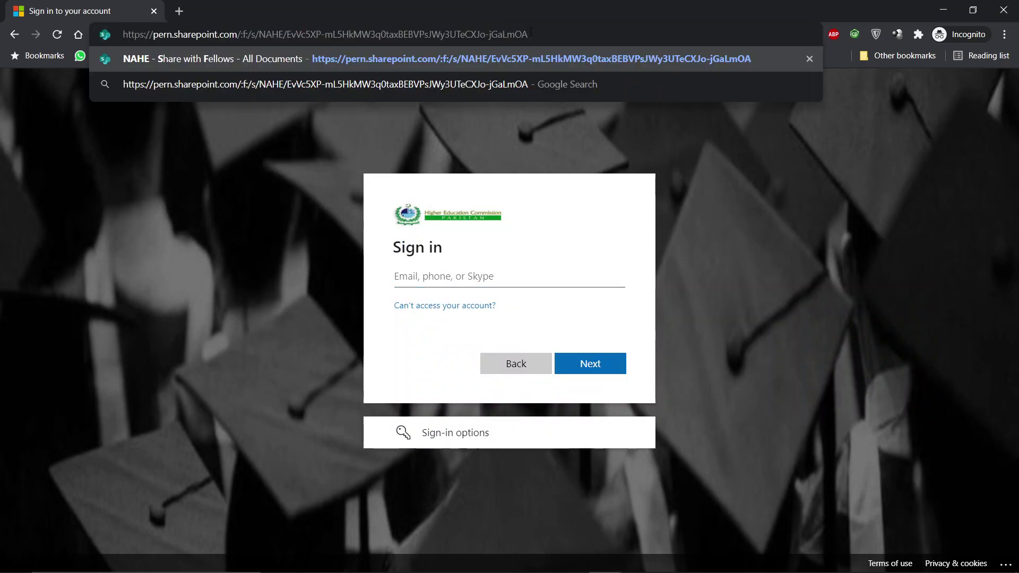
{"action": "left_click_drag", "start_coordinate": [531, 33], "coordinate": [123, 34]}
{"action": "key", "text": "Return"}
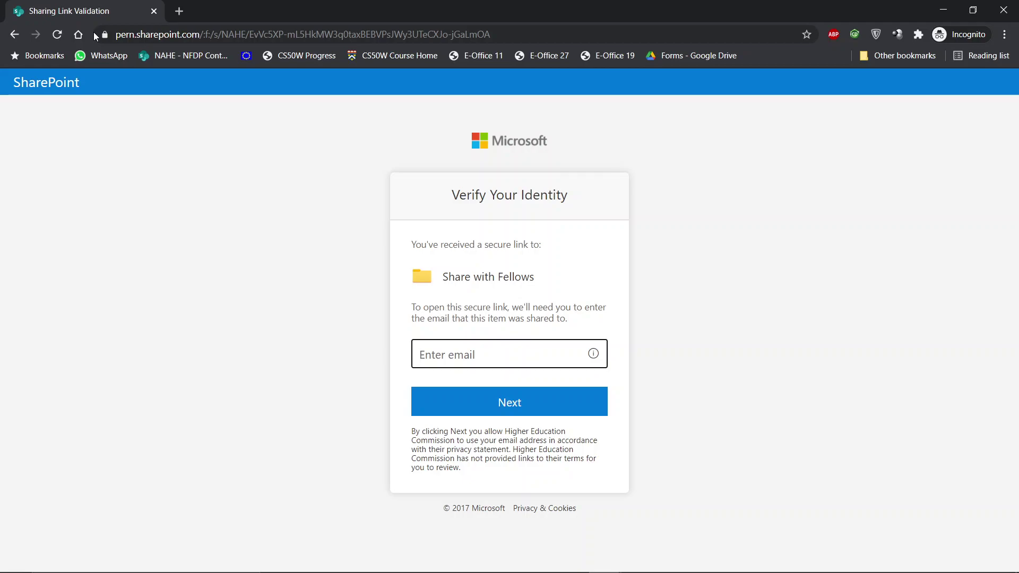
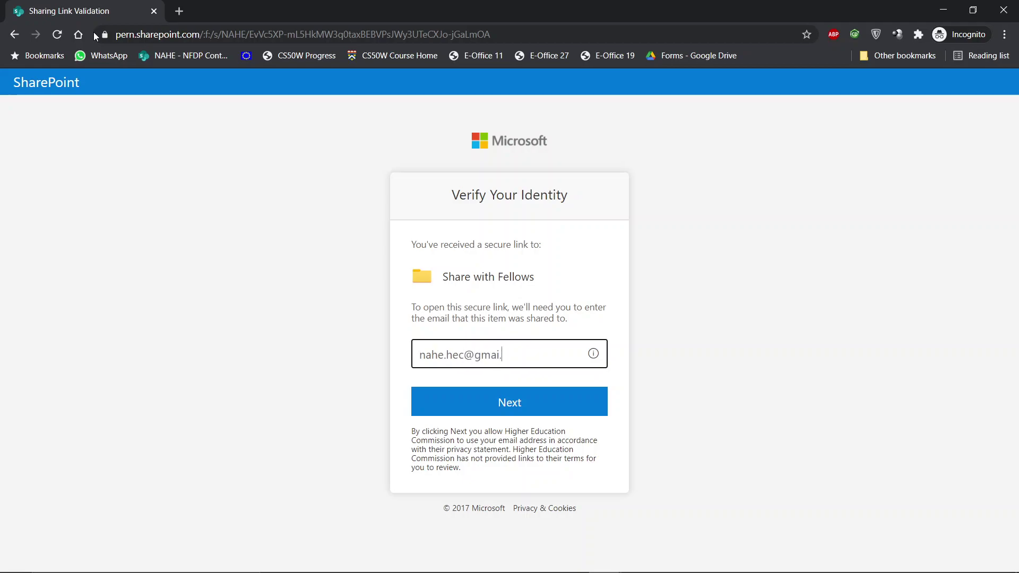
{"action": "key", "text": "Return"}
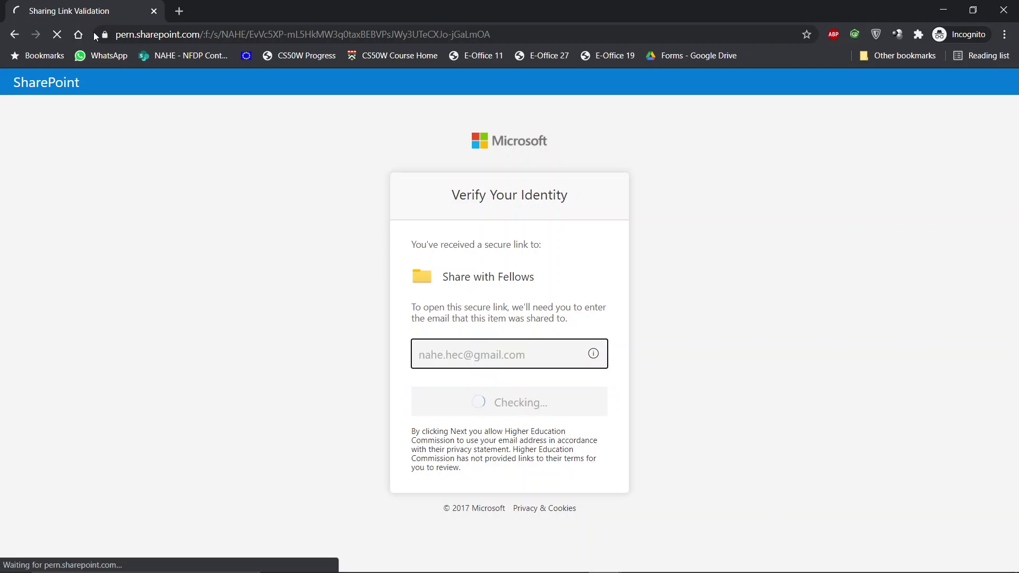
Step: Load gmail.com in a new incognito tab
{"action": "left_click", "coordinate": [179, 12]}
{"action": "type", "text": "gma"}
{"action": "key", "text": "Return"}
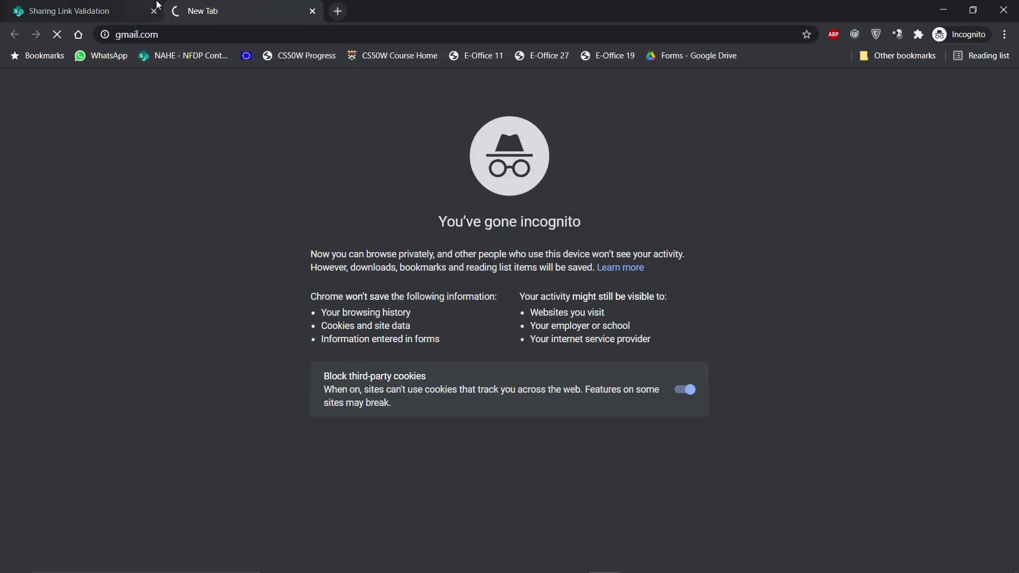
Step: Sign in to Gmail with the saved account and confirm the recovery details
{"action": "left_click", "coordinate": [87, 6]}
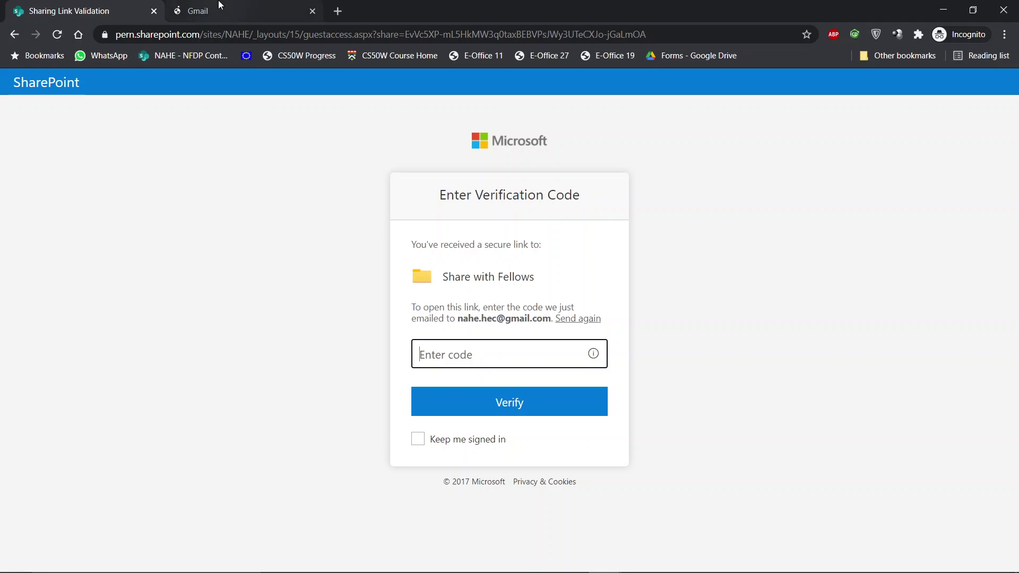
{"action": "left_click", "coordinate": [219, 8]}
{"action": "type", "text": "na"}
{"action": "key", "text": "Down"}
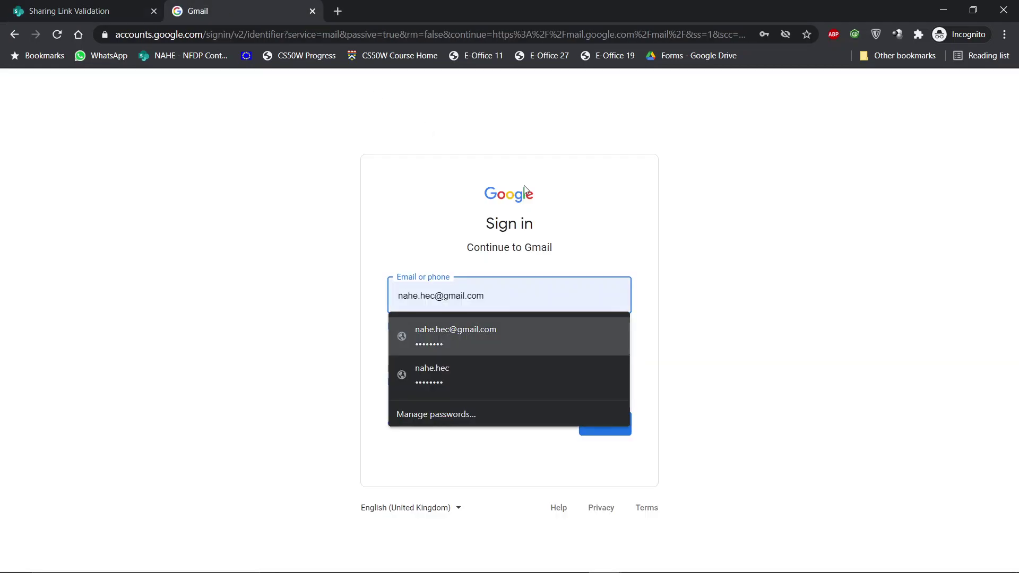
{"action": "key", "text": "Return"}
{"action": "key", "text": "Return"}
{"action": "key", "text": "Return"}
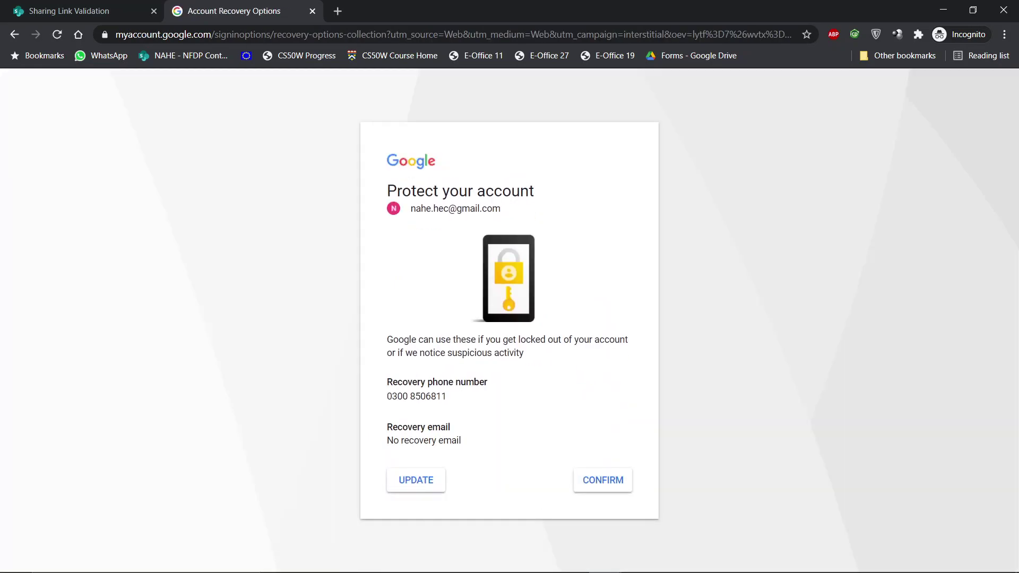
{"action": "left_click", "coordinate": [611, 489]}
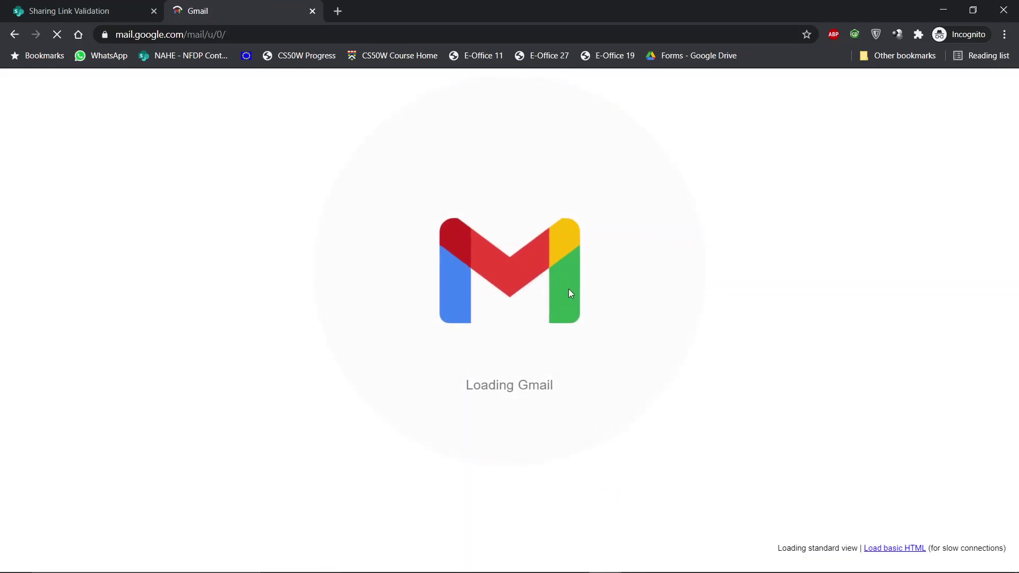
Step: Copy the code from the newest SharePoint verification email into SharePoint's code field
{"action": "left_click", "coordinate": [436, 197]}
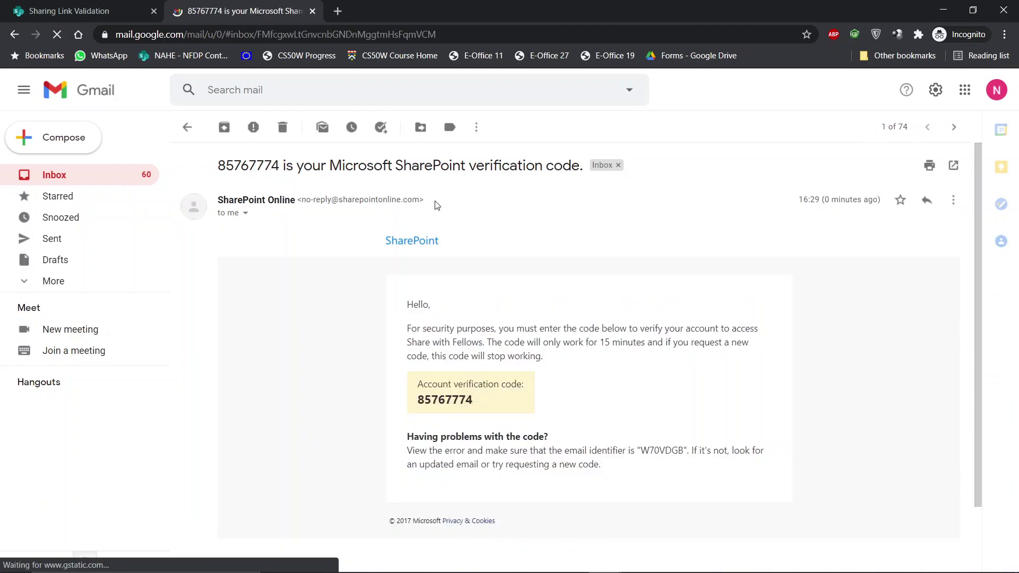
{"action": "left_click_drag", "start_coordinate": [471, 400], "coordinate": [195, 129]}
{"action": "left_click", "coordinate": [187, 127]}
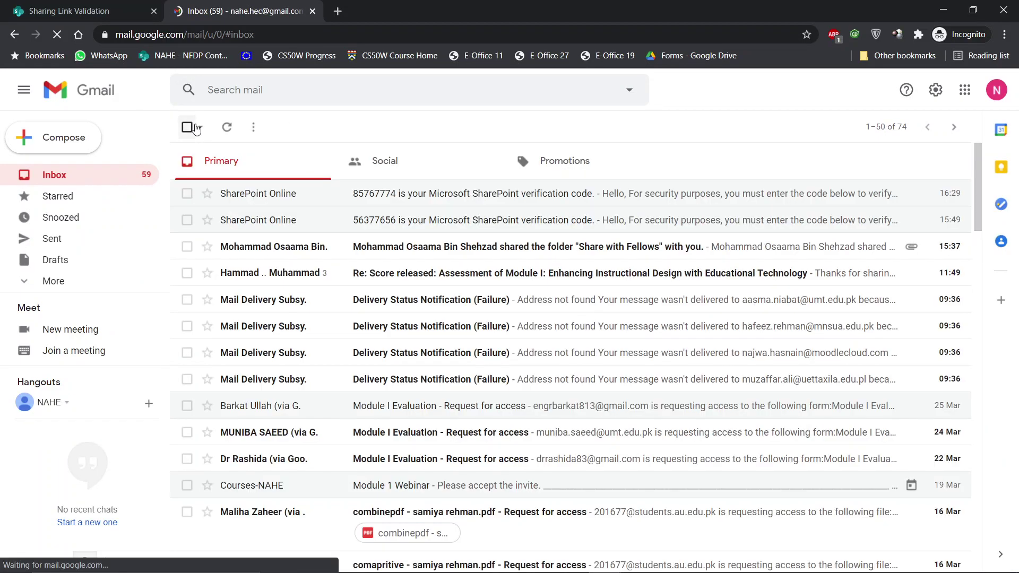
{"action": "left_click", "coordinate": [455, 194]}
{"action": "left_click_drag", "start_coordinate": [490, 400], "coordinate": [410, 403]}
{"action": "key", "text": "ctrl+c"}
{"action": "key", "text": "ctrl+shift+Tab"}
{"action": "key", "text": "ctrl+v"}
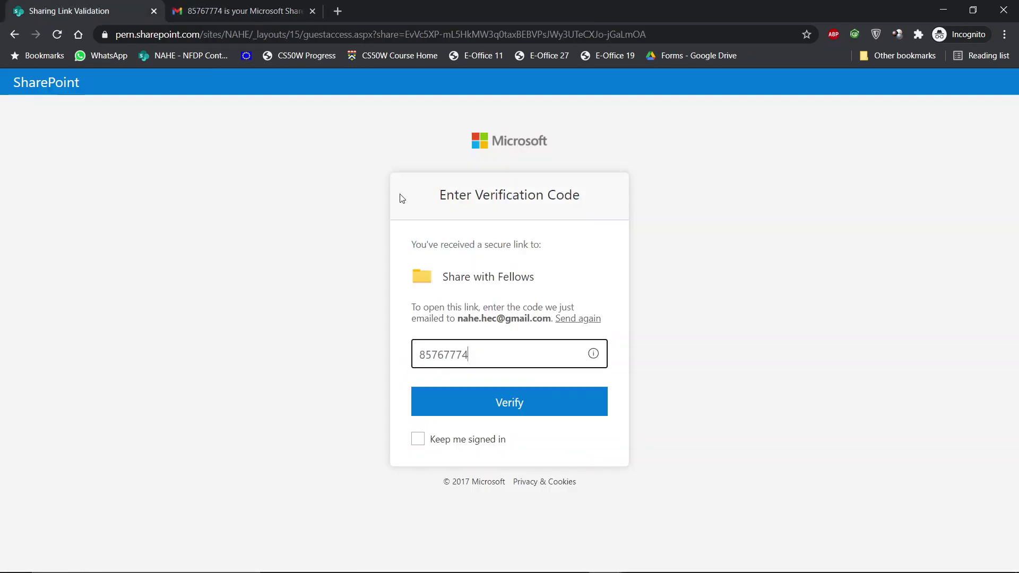
Step: Submit the verification code to open the Share with Fellows folder
{"action": "key", "text": "Return"}
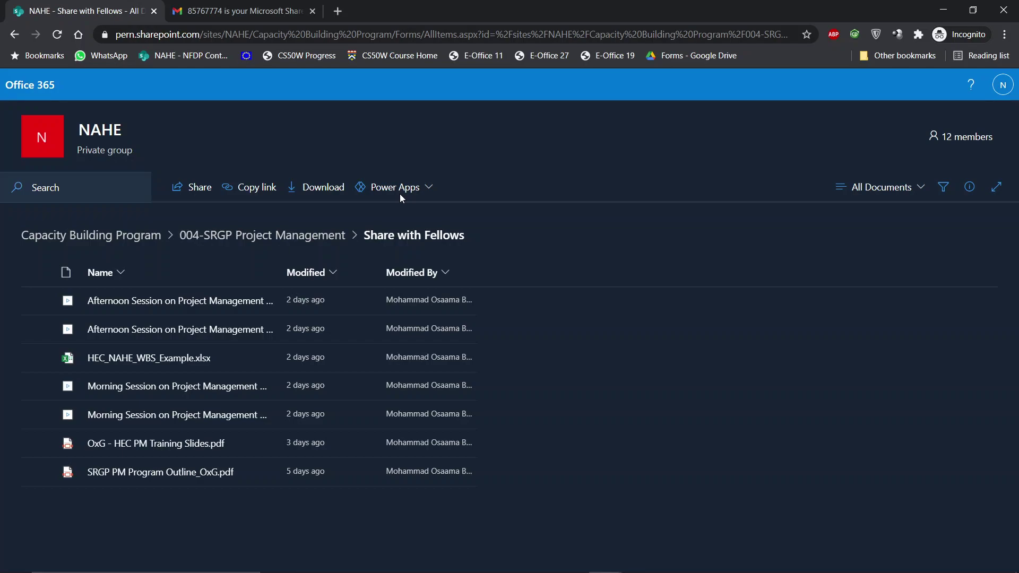
Step: Close the SharePoint tab, test the Moodle recording LINK, then copy its link address
{"action": "key", "text": "alt+Tab"}
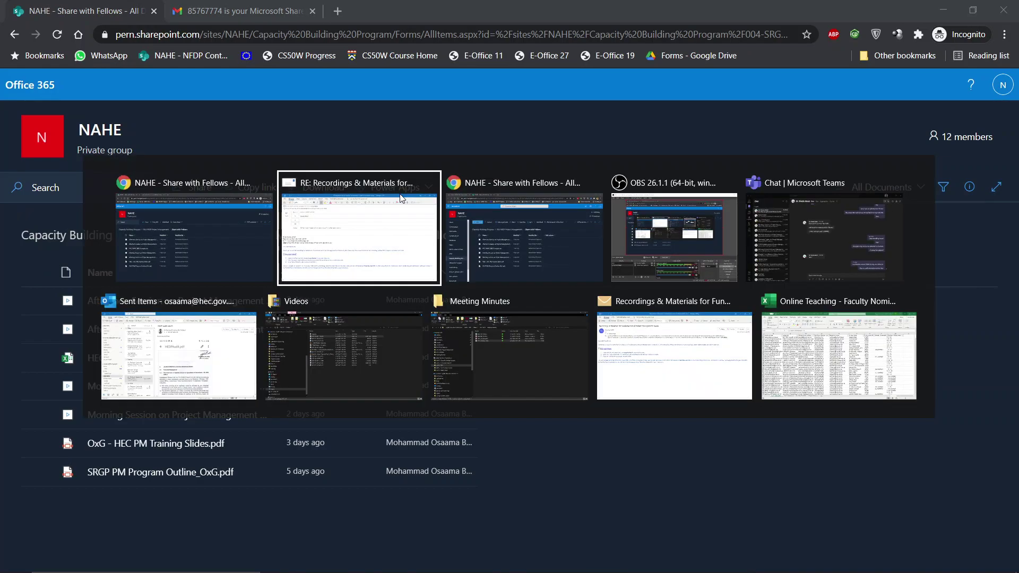
{"action": "key", "text": "Tab"}
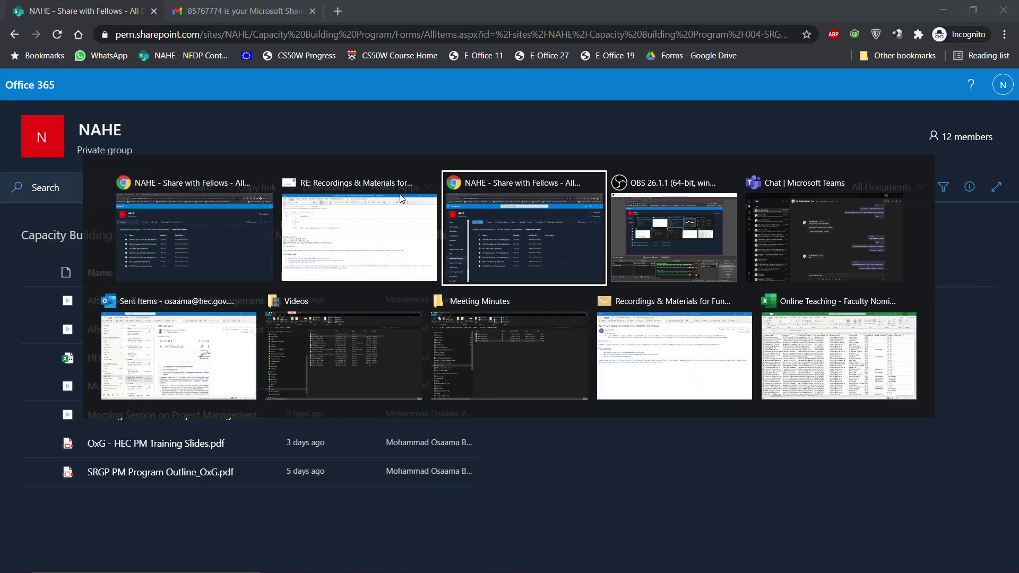
{"action": "key", "text": "ctrl+w"}
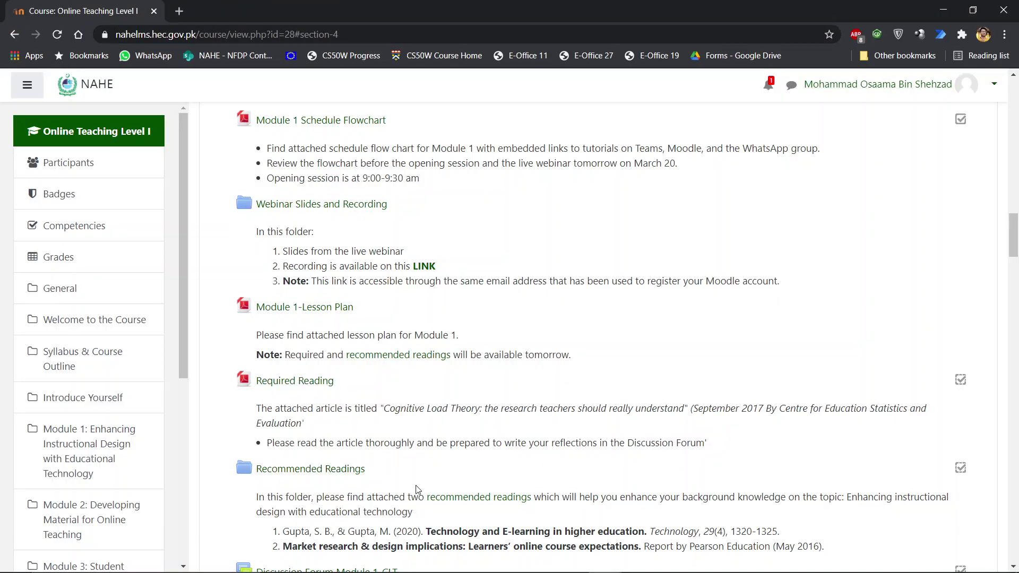
{"action": "scroll", "coordinate": [329, 332], "scroll_direction": "down", "scroll_amount": 1}
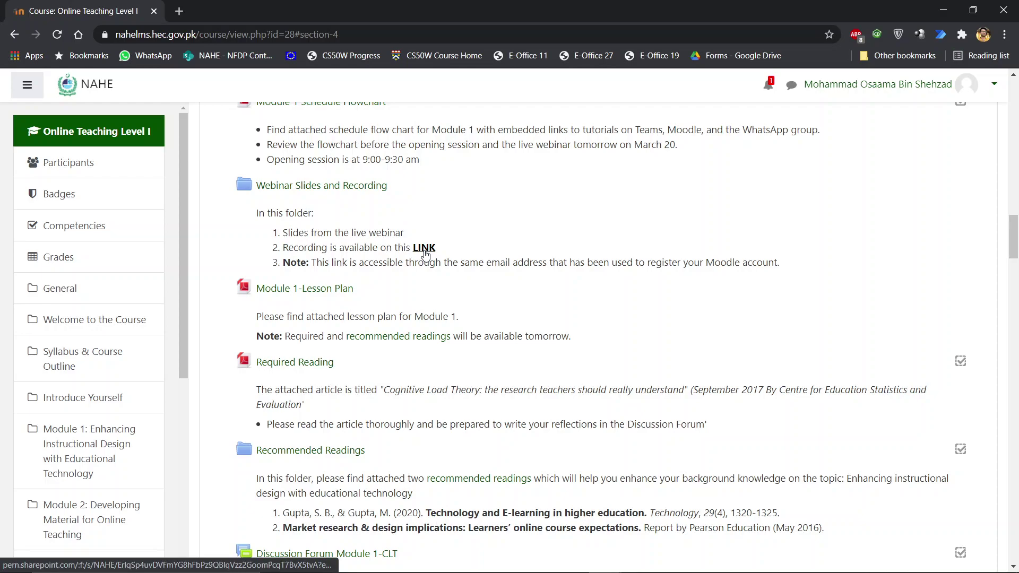
{"action": "left_click", "coordinate": [425, 249]}
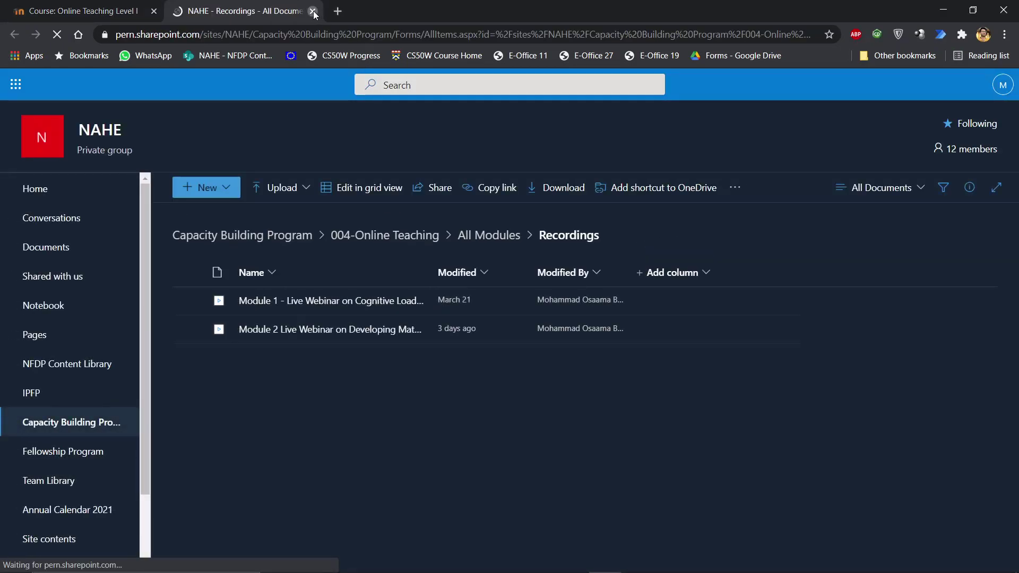
{"action": "left_click", "coordinate": [312, 11]}
{"action": "right_click", "coordinate": [435, 249]}
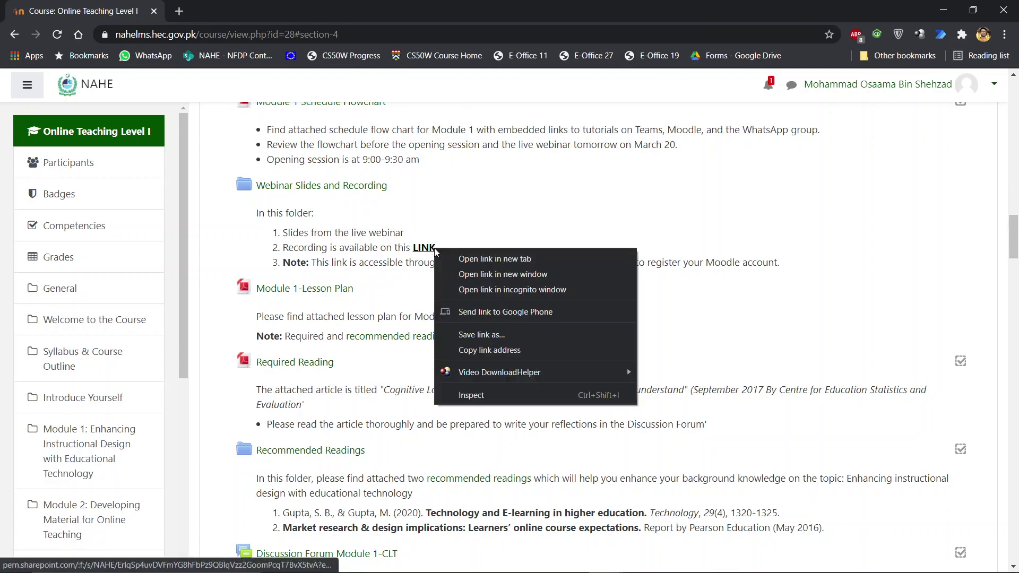
{"action": "left_click", "coordinate": [483, 351]}
Step: Load the copied Recordings link in a fresh incognito window, then sign out of the Microsoft account
{"action": "key", "text": "ctrl+shift+n"}
{"action": "key", "text": "ctrl+v"}
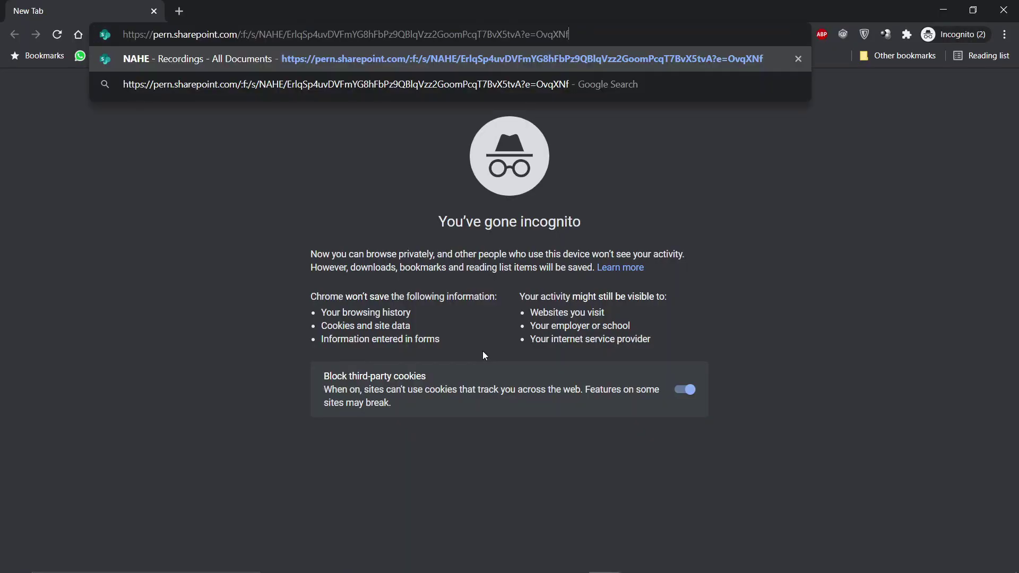
{"action": "key", "text": "Return"}
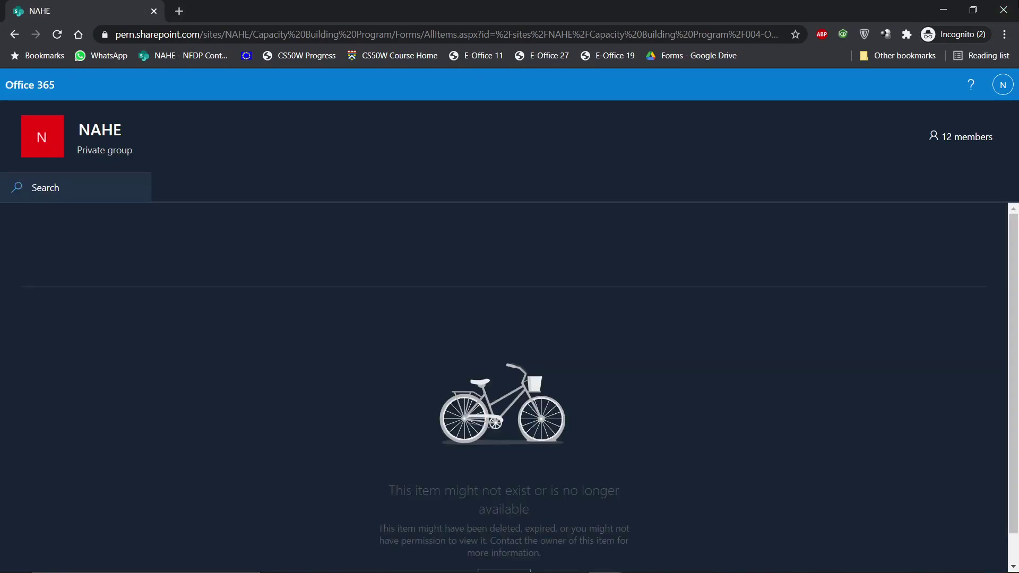
{"action": "left_click", "coordinate": [1004, 10]}
{"action": "key", "text": "ctrl+shift+n"}
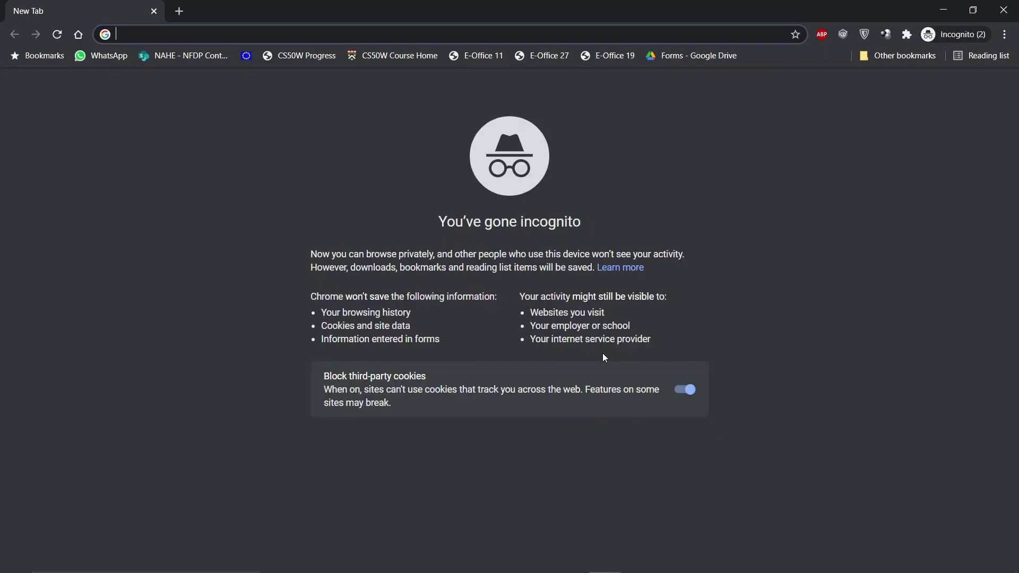
{"action": "key", "text": "ctrl+v"}
{"action": "key", "text": "Return"}
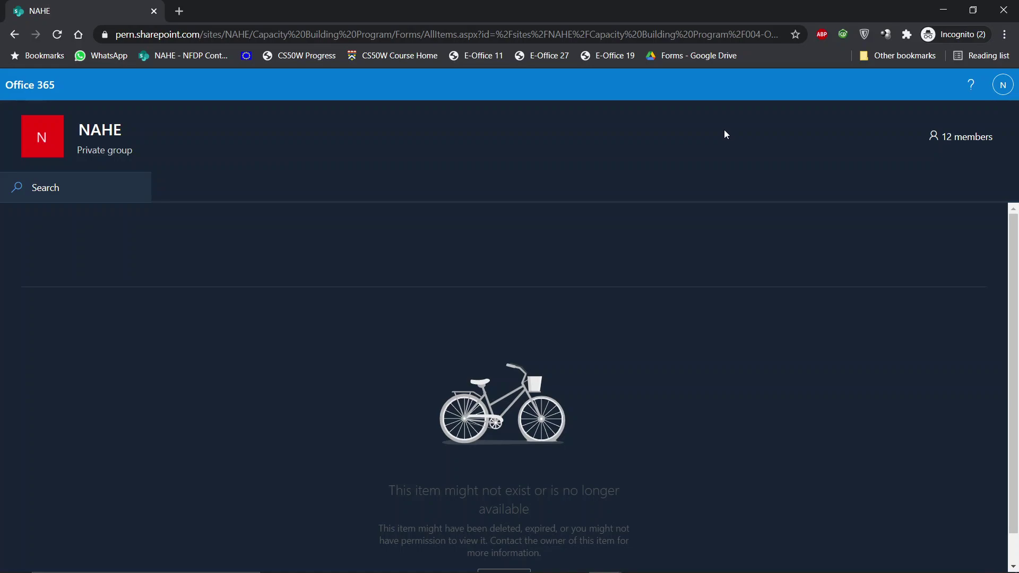
{"action": "left_click", "coordinate": [1007, 92]}
{"action": "left_click", "coordinate": [918, 197]}
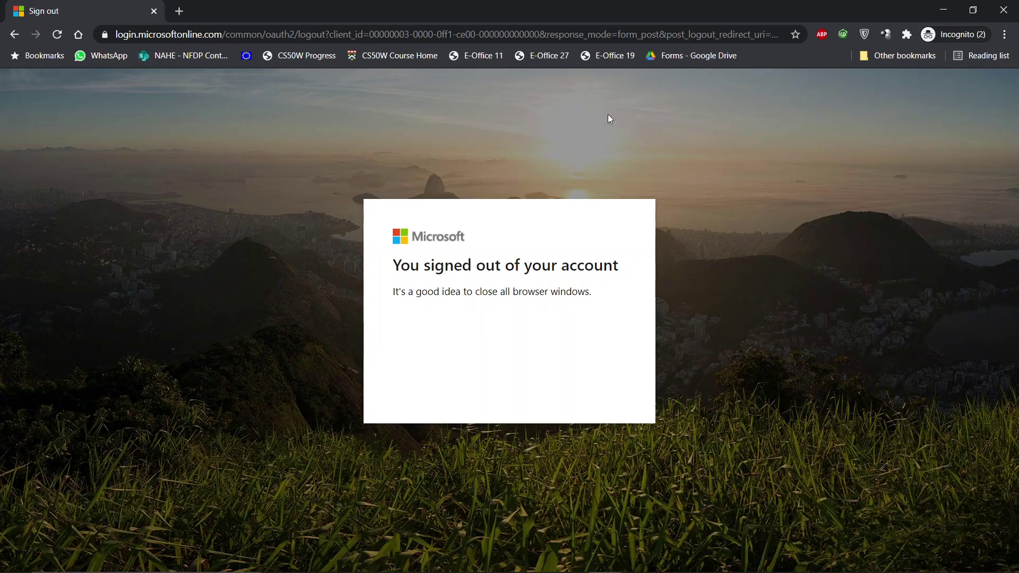
Step: Reload the shared Recordings link and type the shared-to email address on Verify Your Identity
{"action": "left_click", "coordinate": [489, 34]}
{"action": "key", "text": "ctrl+v"}
{"action": "key", "text": "Return"}
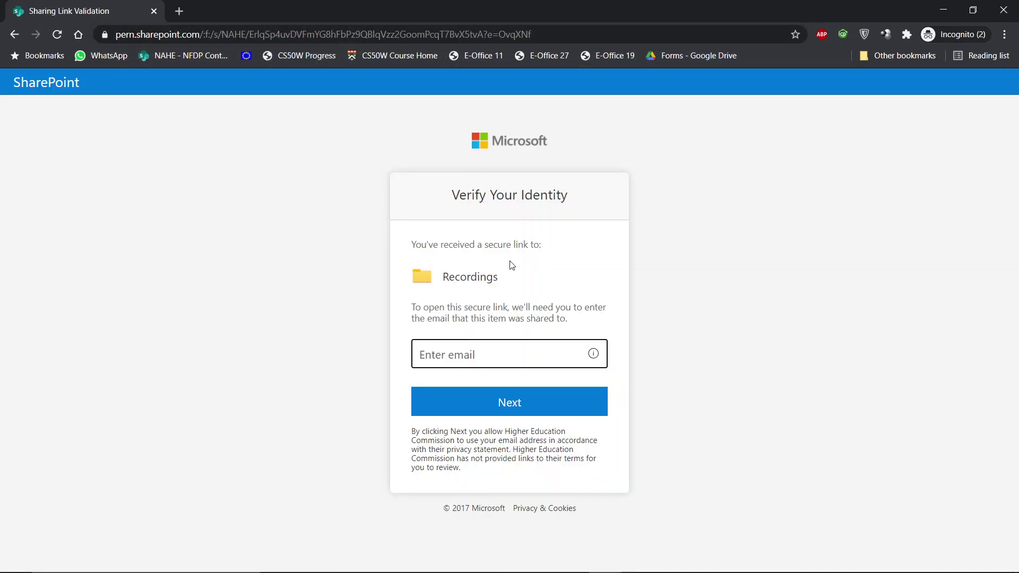
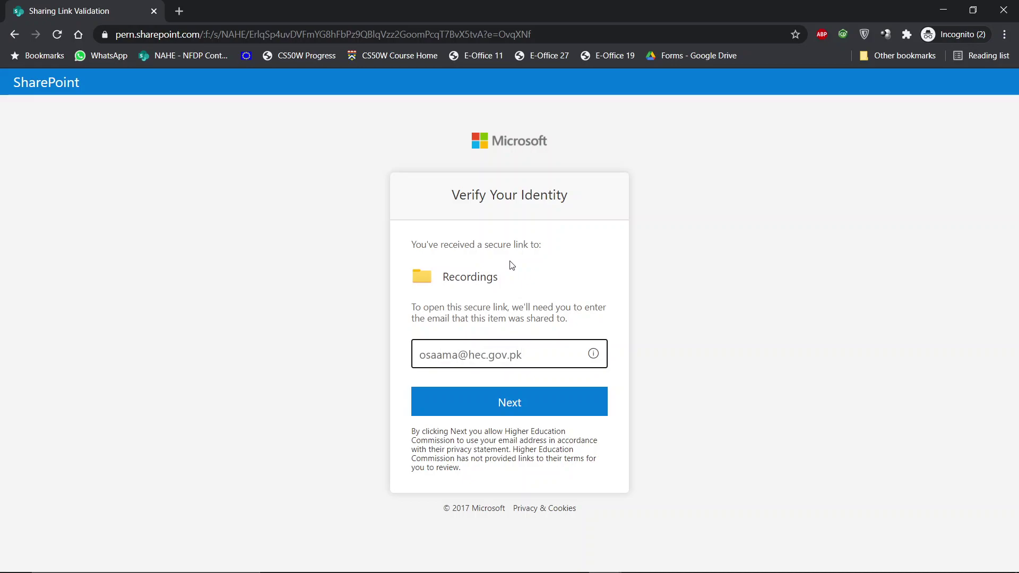